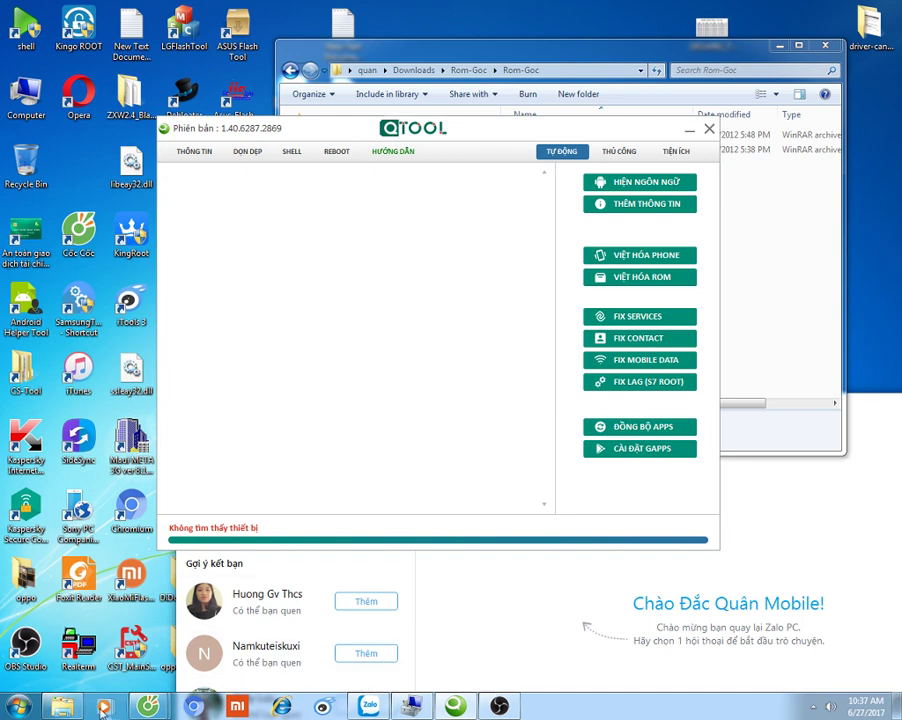
Step: Close the QTool program and bring the Rom-Goc folder window to the front
click(760, 300)
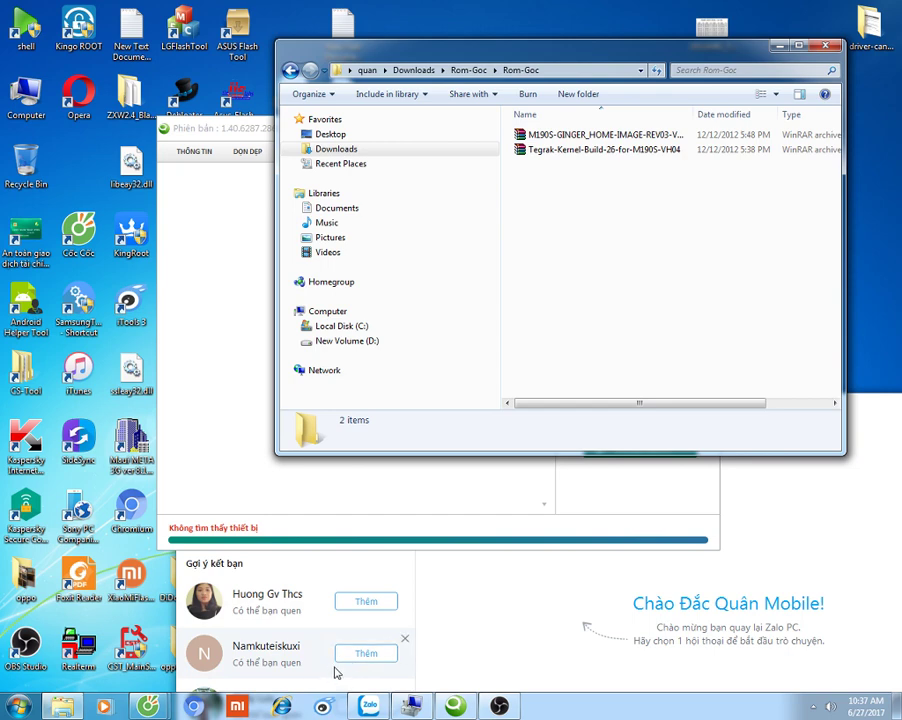
right_click(448, 707)
click(456, 675)
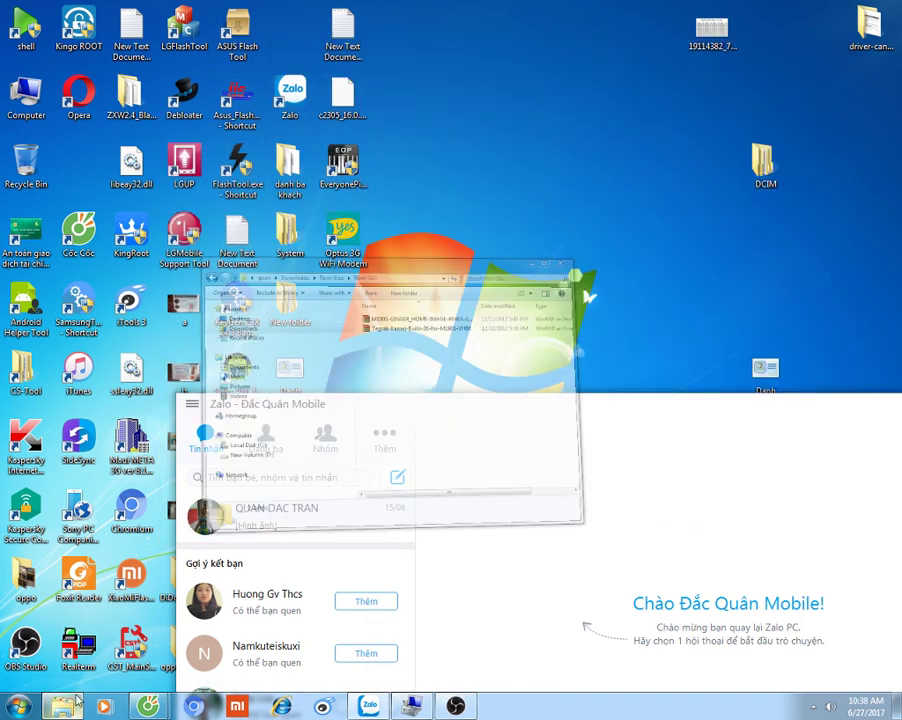
click(62, 707)
click(62, 707)
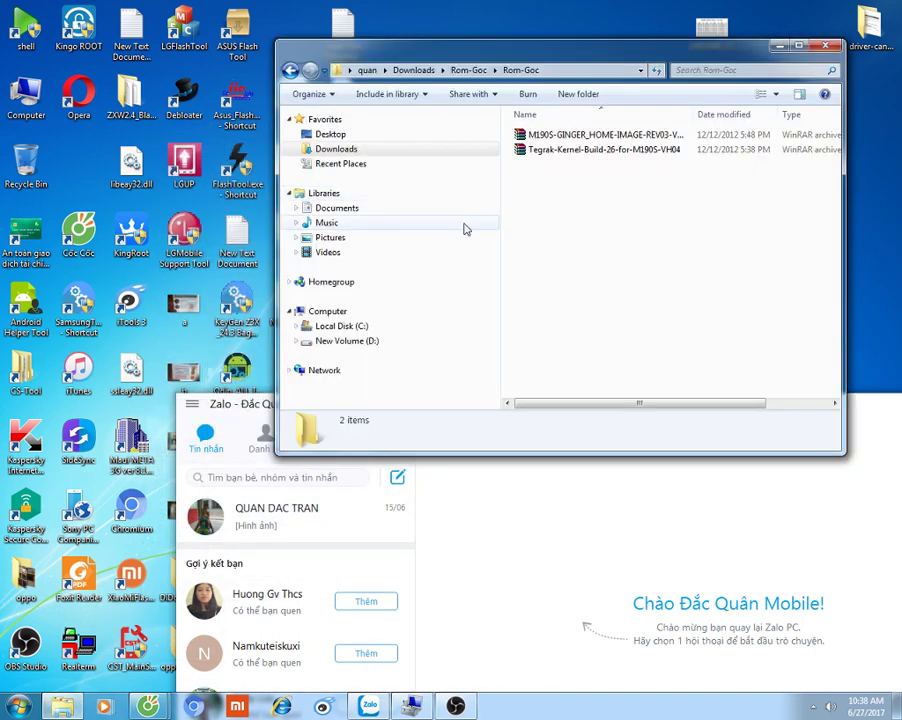
Step: Launch Odin3 v1.85 from the Odin3-v1.85 folder under FILE, SAMSUNG, E120 on New Volume (D:)
click(346, 341)
double_click(531, 256)
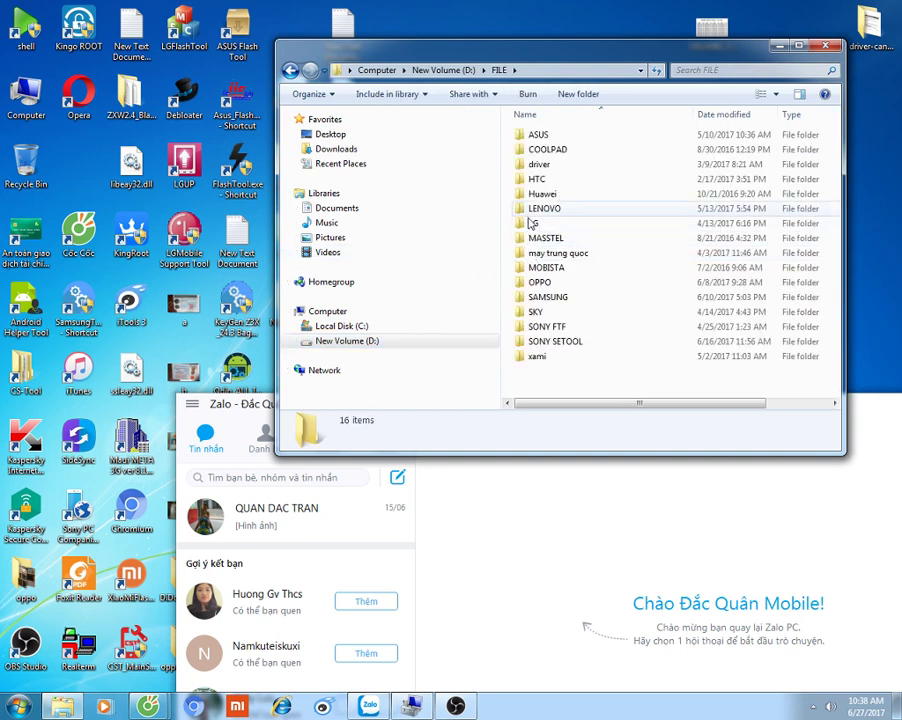
double_click(520, 298)
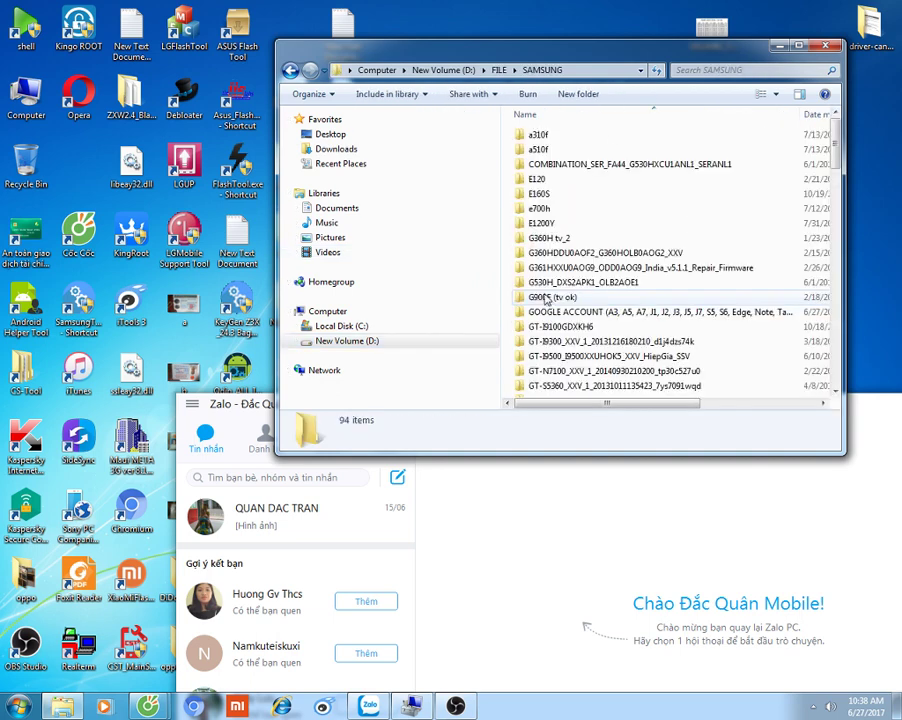
double_click(552, 180)
double_click(550, 163)
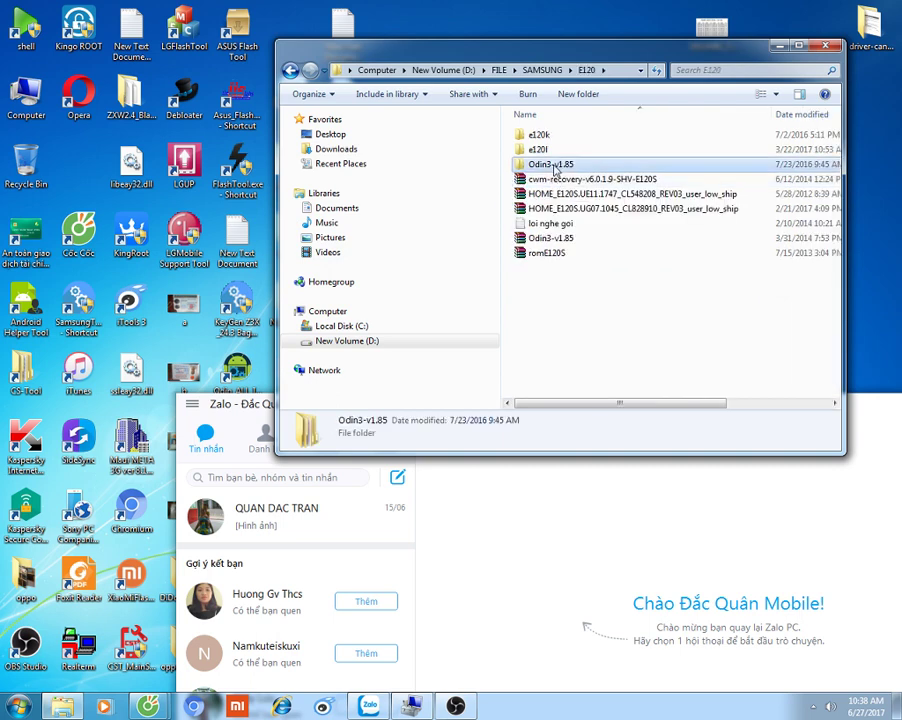
double_click(562, 136)
click(565, 140)
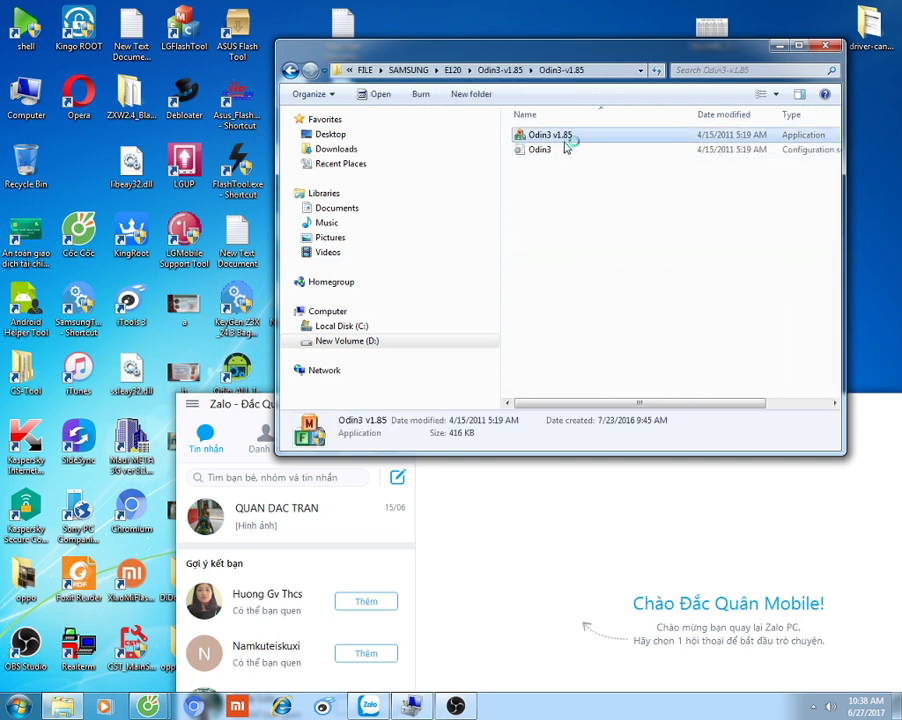
double_click(564, 142)
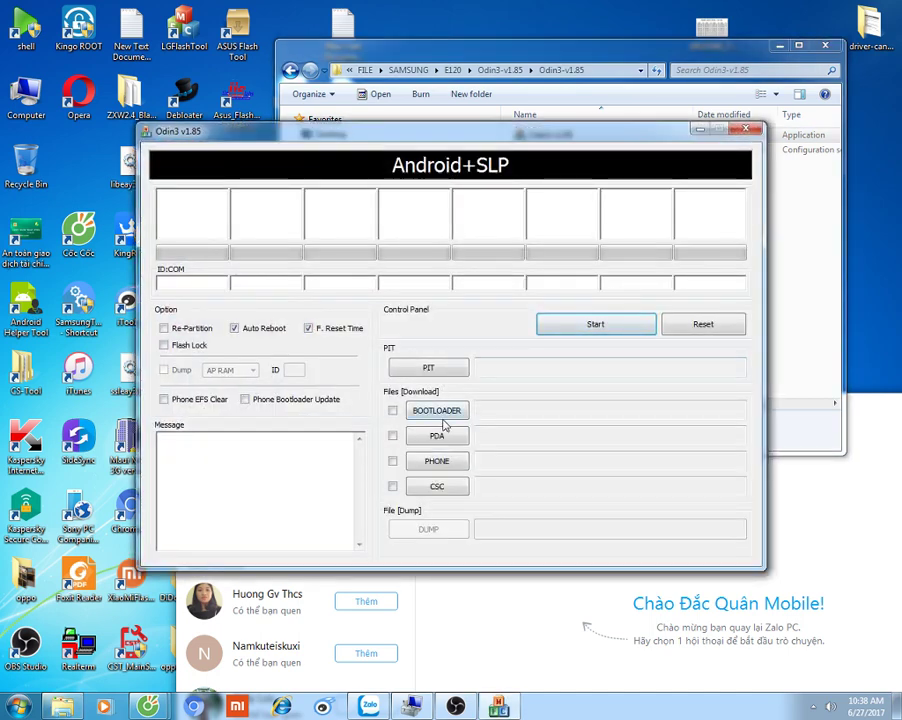
Step: Flash the connected phone with the M190S-GINGER_HOME-IMAGE file from Rom-Goc as PDA, and close Odin once finished
click(445, 435)
double_click(374, 95)
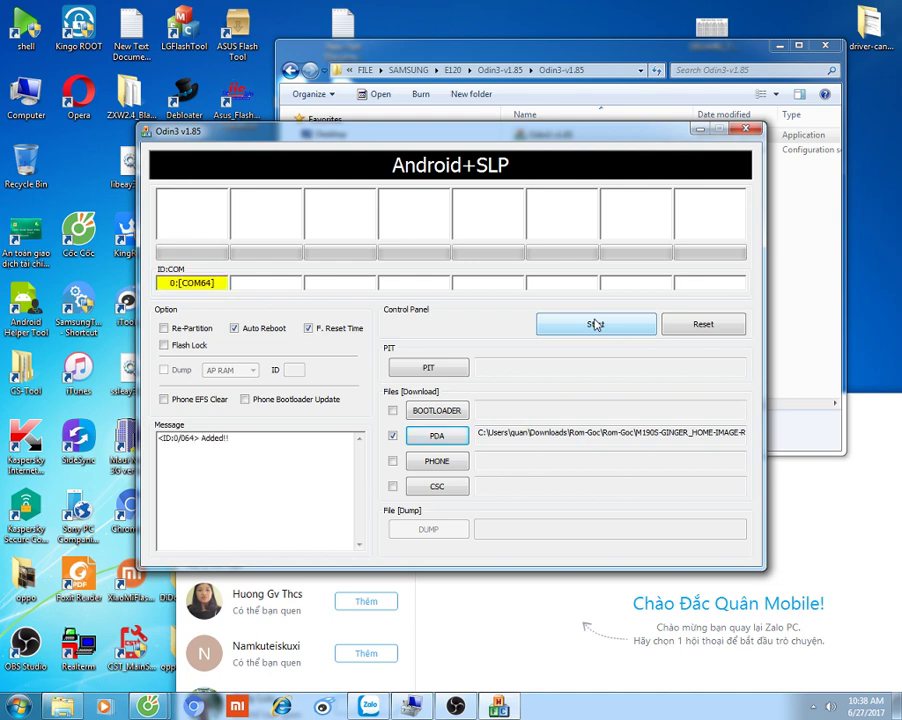
click(571, 328)
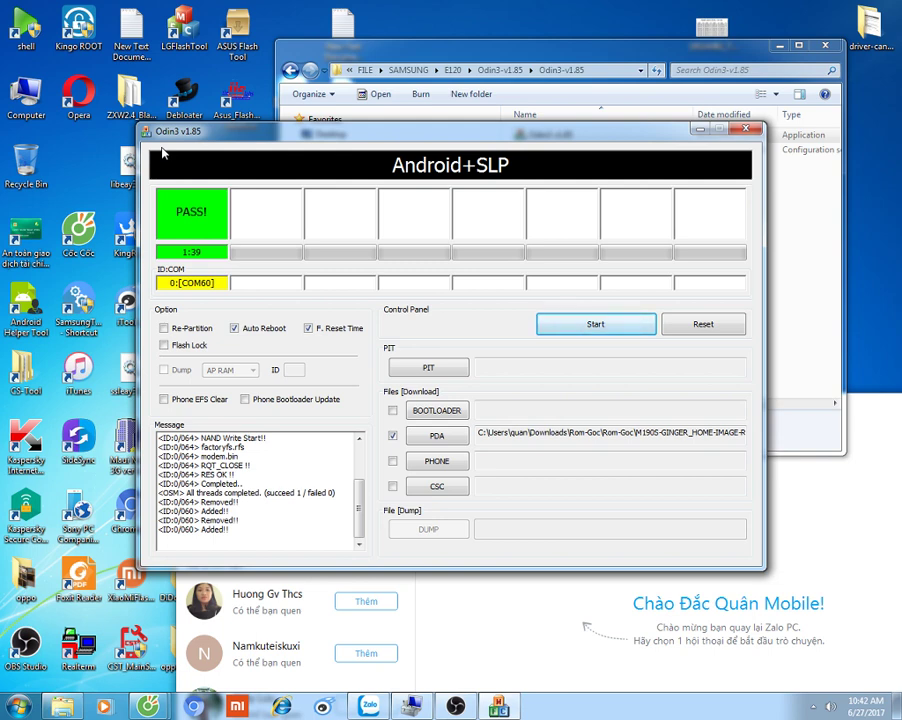
click(746, 131)
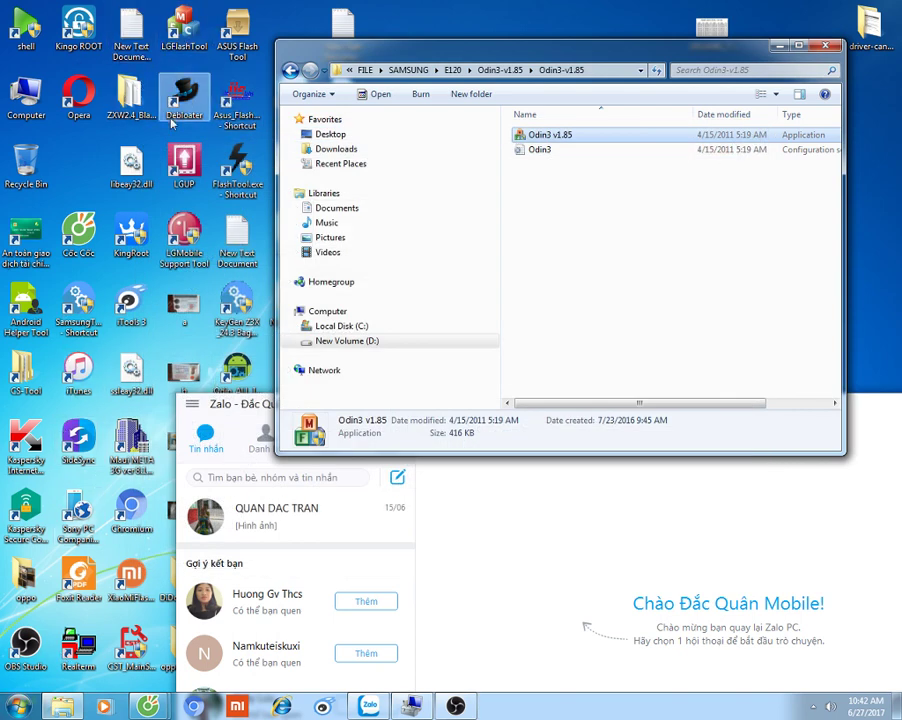
Step: Start the BST program (Best Smart Tools) and refresh the desktop while it loads
key(super)
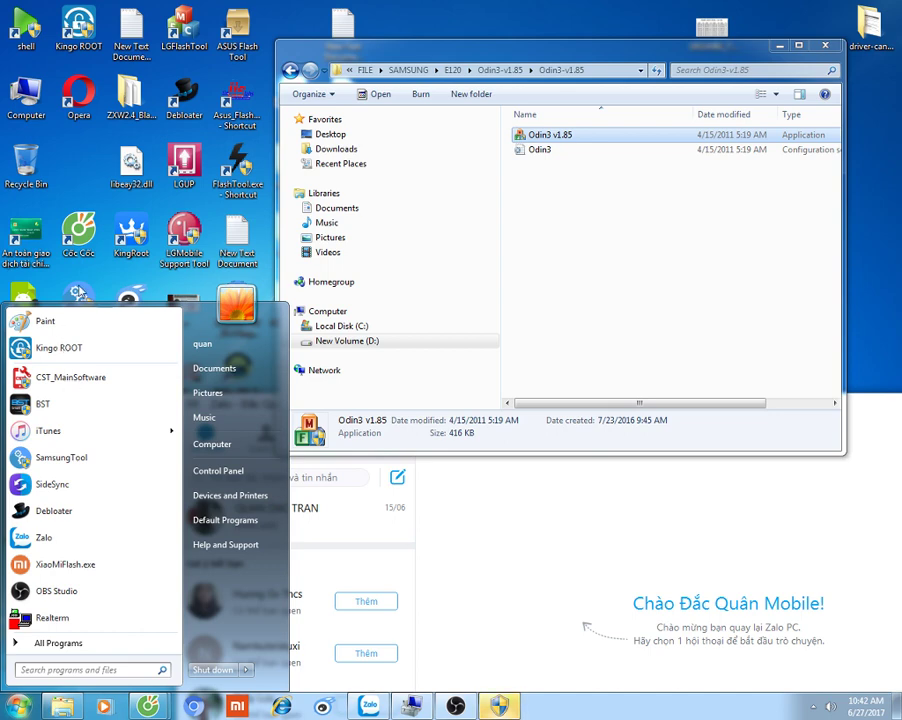
click(500, 706)
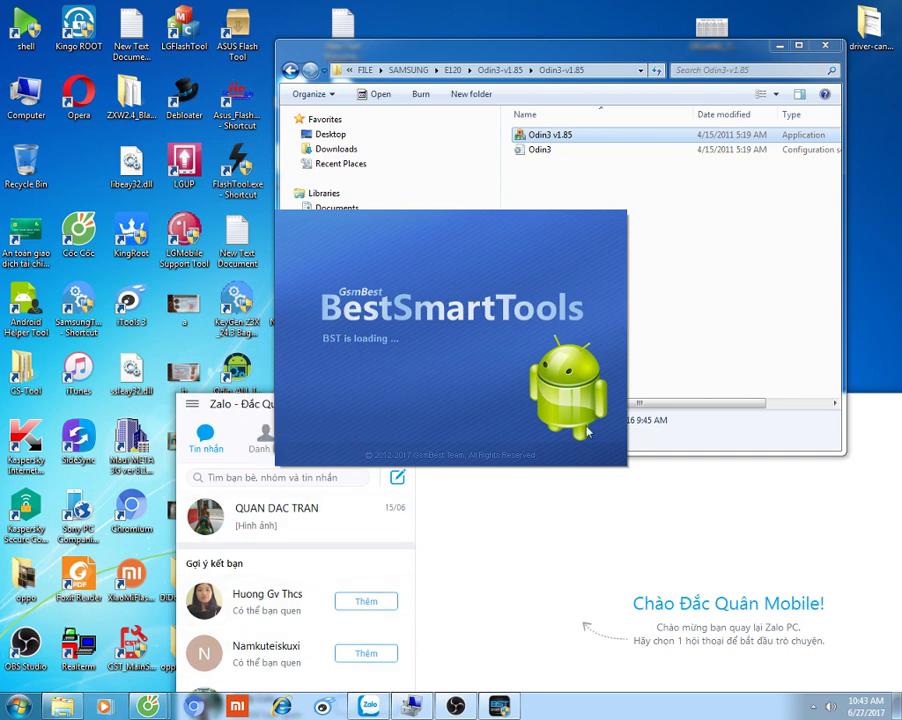
right_click(865, 188)
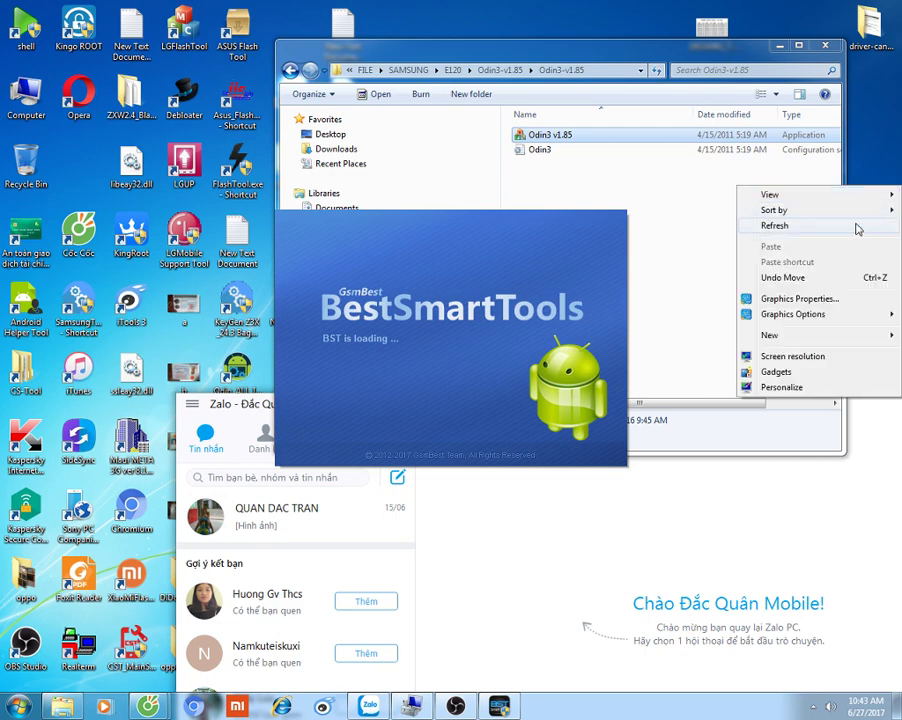
click(857, 229)
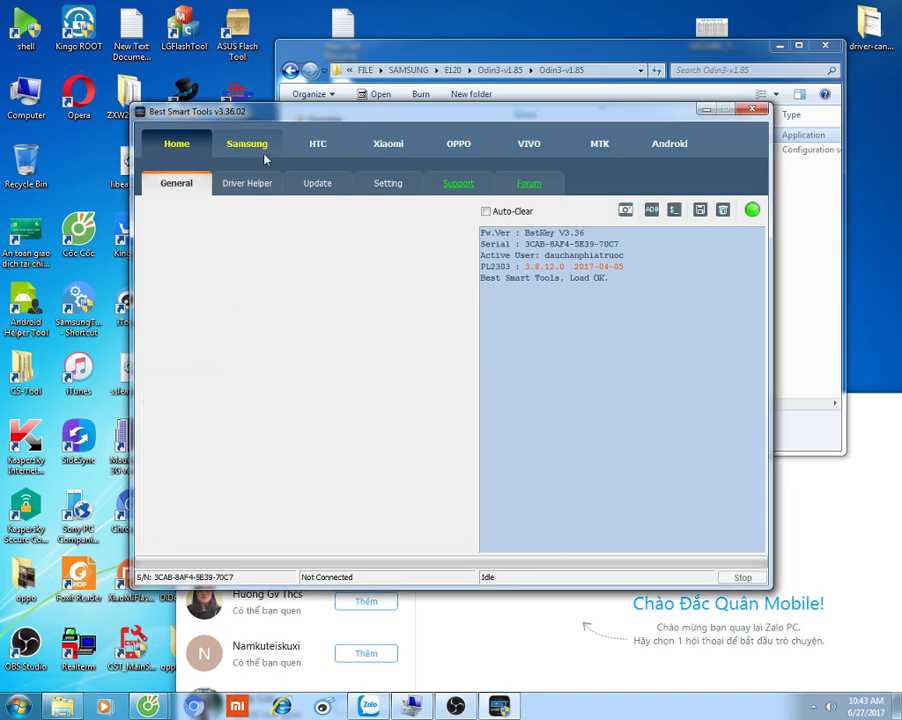
Step: Try rooting the Samsung phone with the Auto method in the Service functions, and scan for the connected device
click(265, 155)
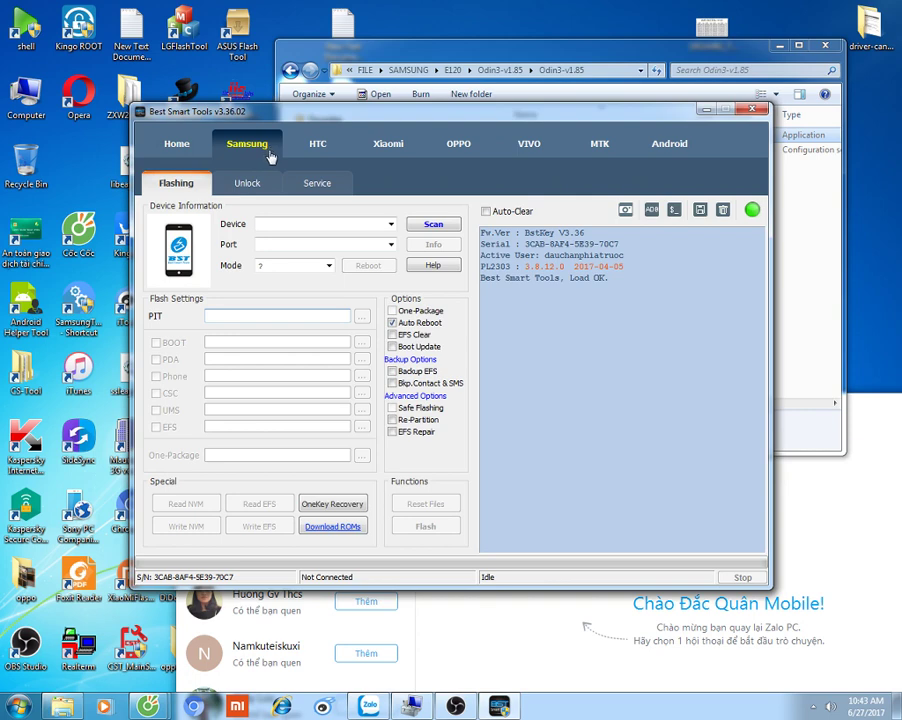
click(345, 186)
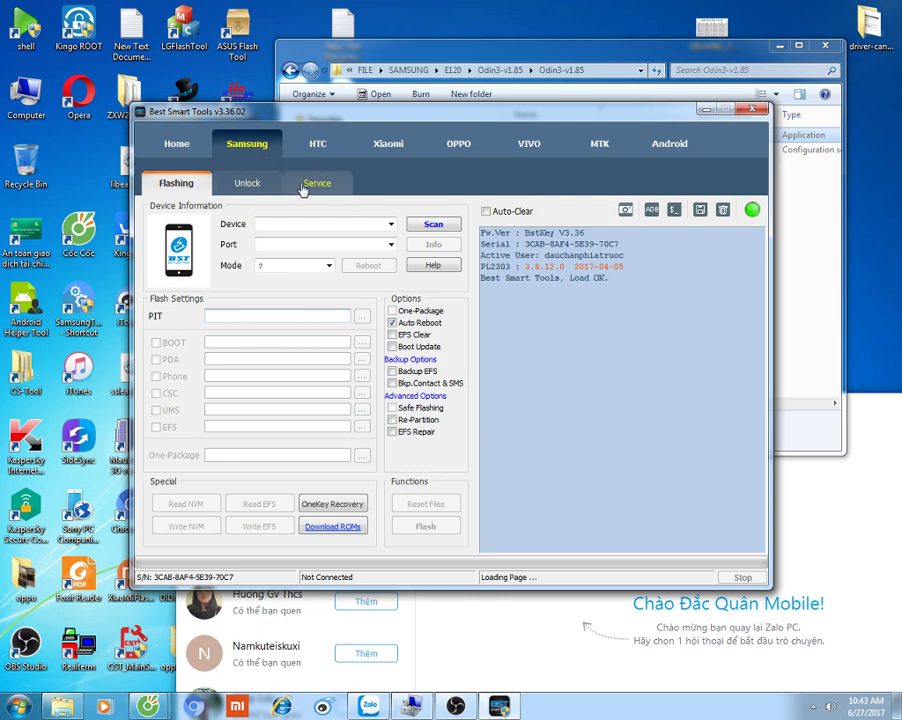
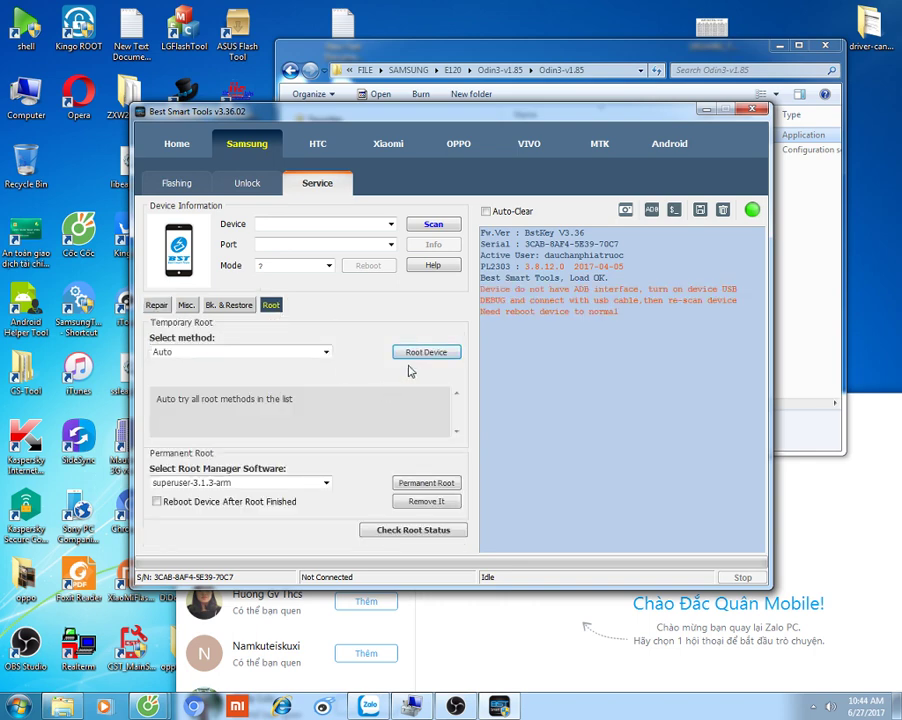
click(418, 226)
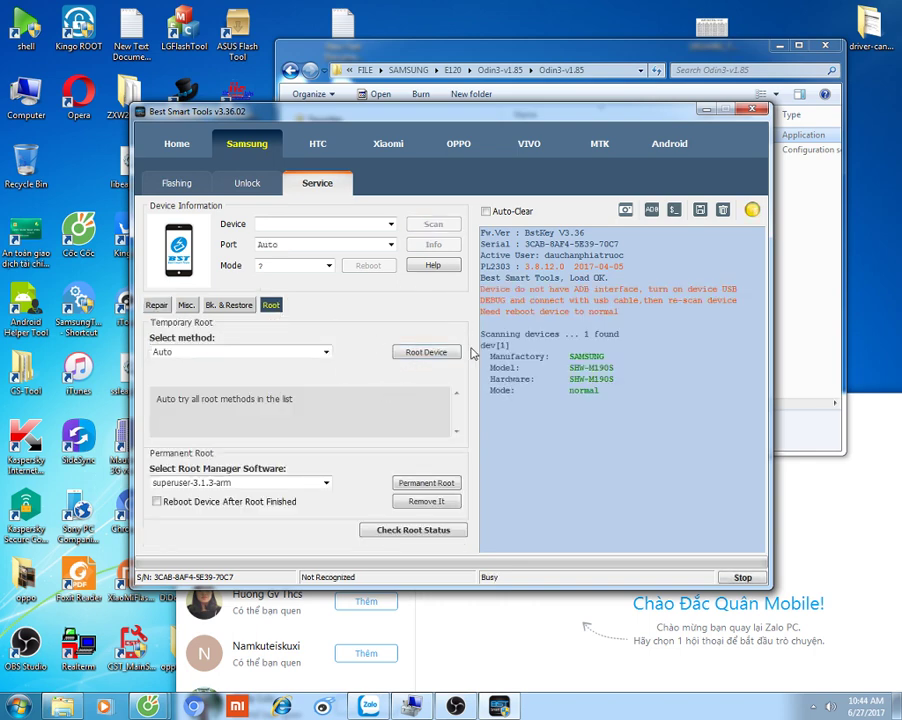
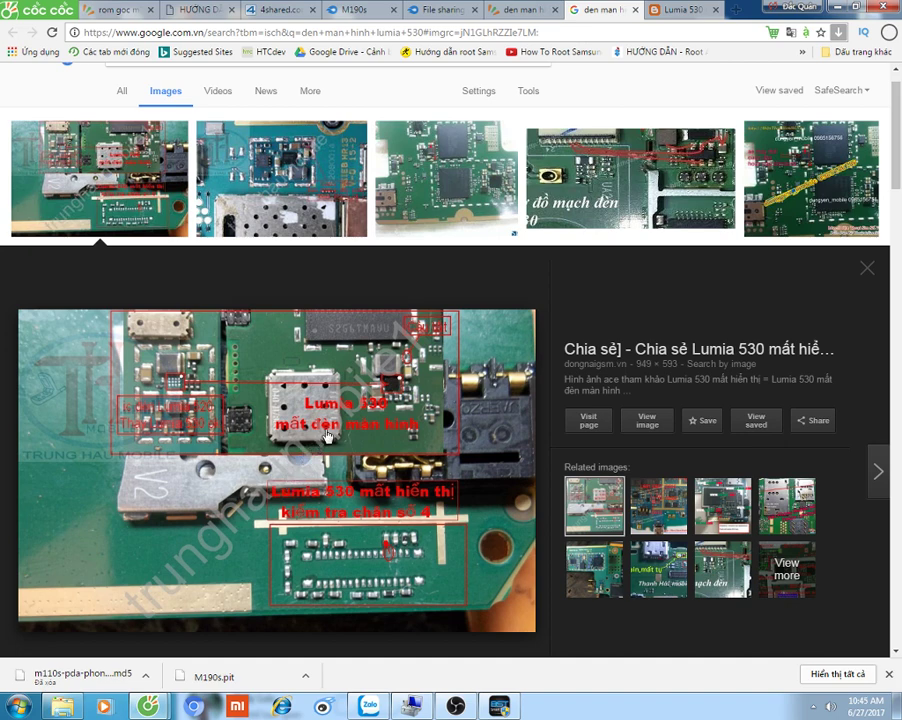
Step: Look through the related circuit board images for the Lumia 530 backlight fault and reopen the first search result's picture
right_click(624, 354)
click(632, 362)
click(662, 513)
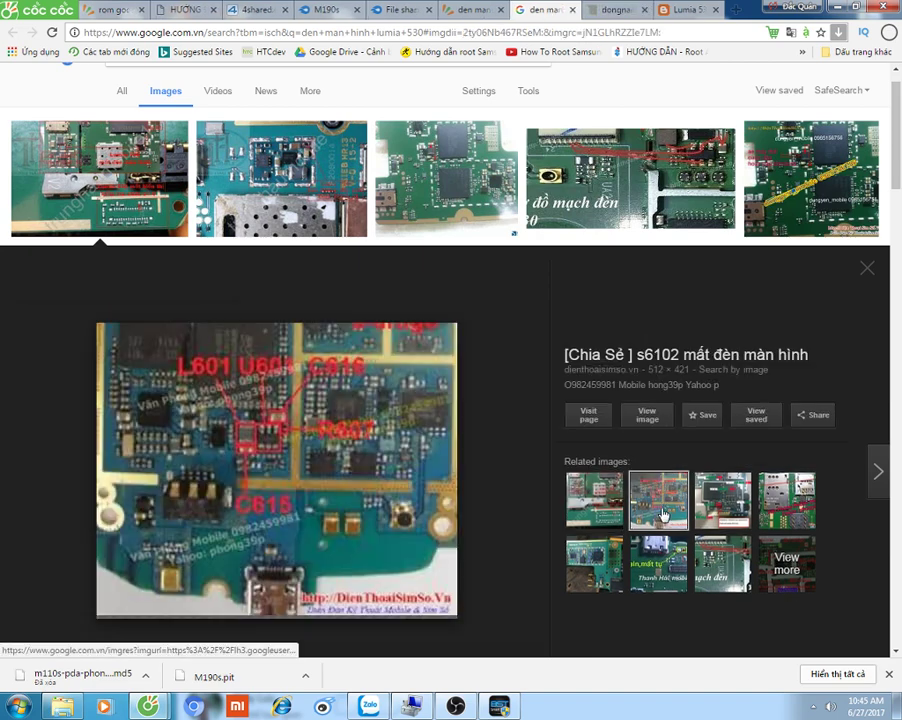
click(722, 500)
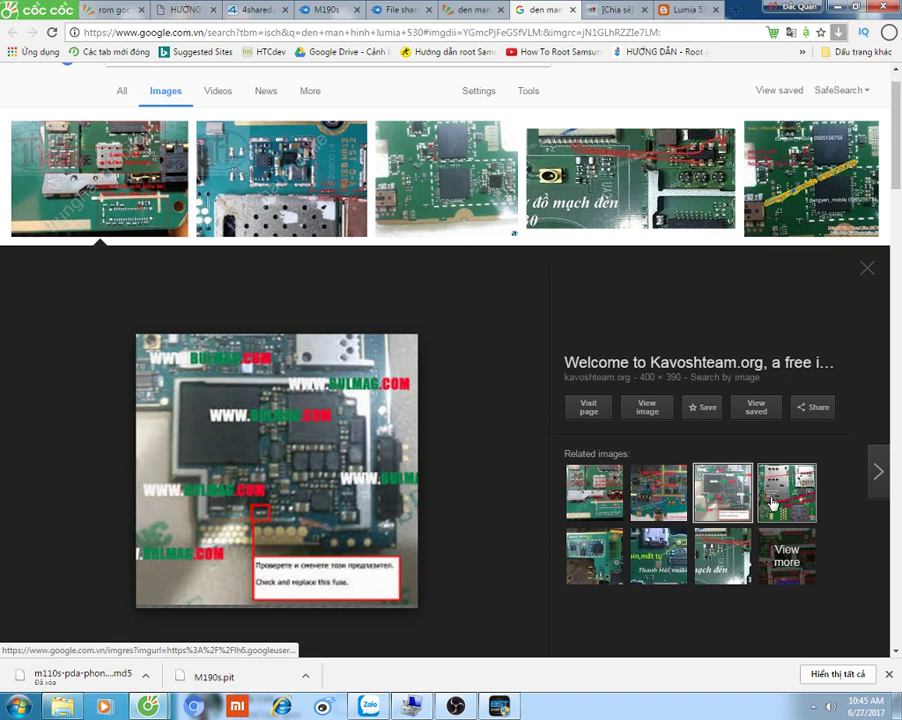
click(770, 503)
click(146, 192)
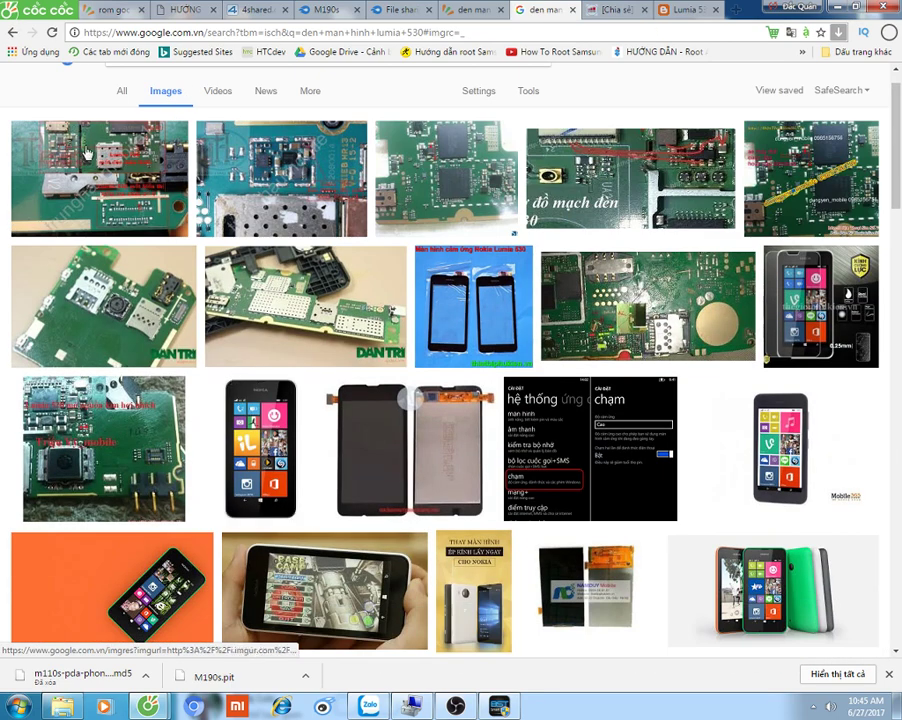
click(87, 152)
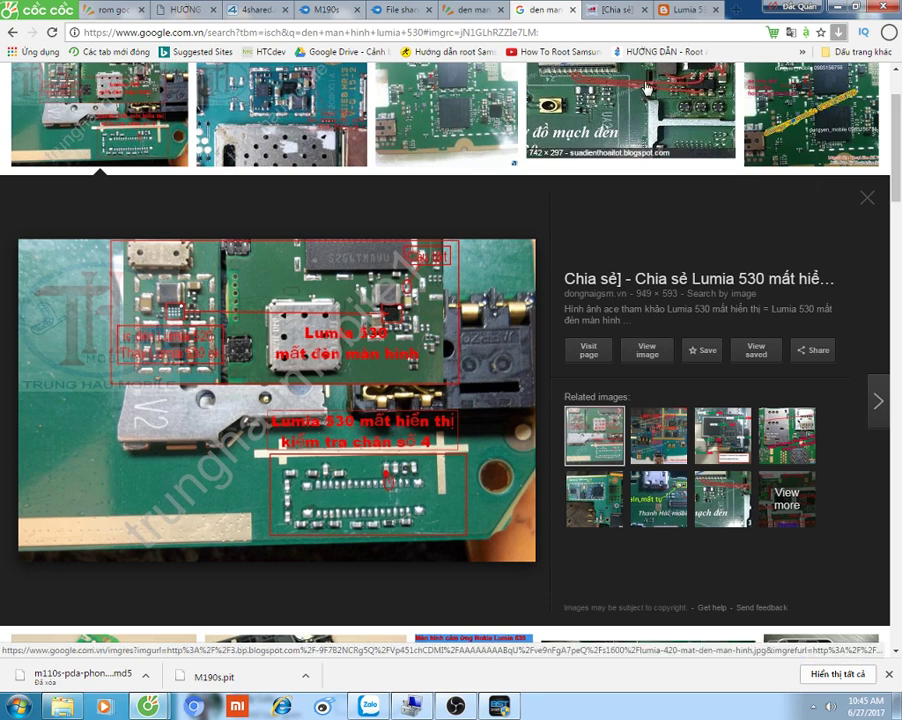
Step: Examine the Lumia 430 backlight circuit picture and compare it with the Lumia 530 missing-backlight board picture
click(630, 110)
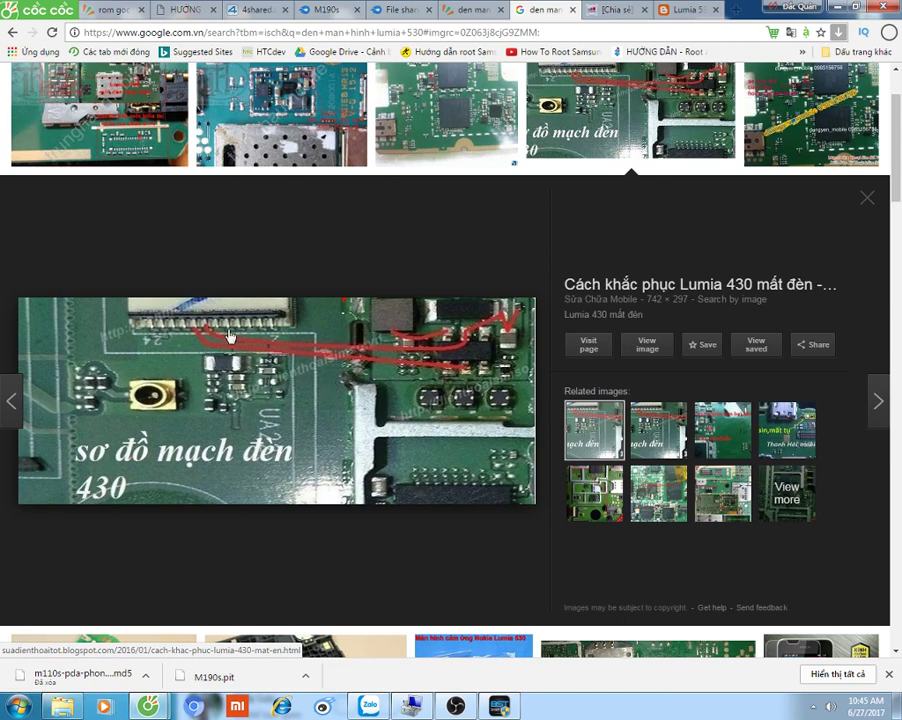
scroll(240, 355, down, 3)
scroll(240, 358, down, 1)
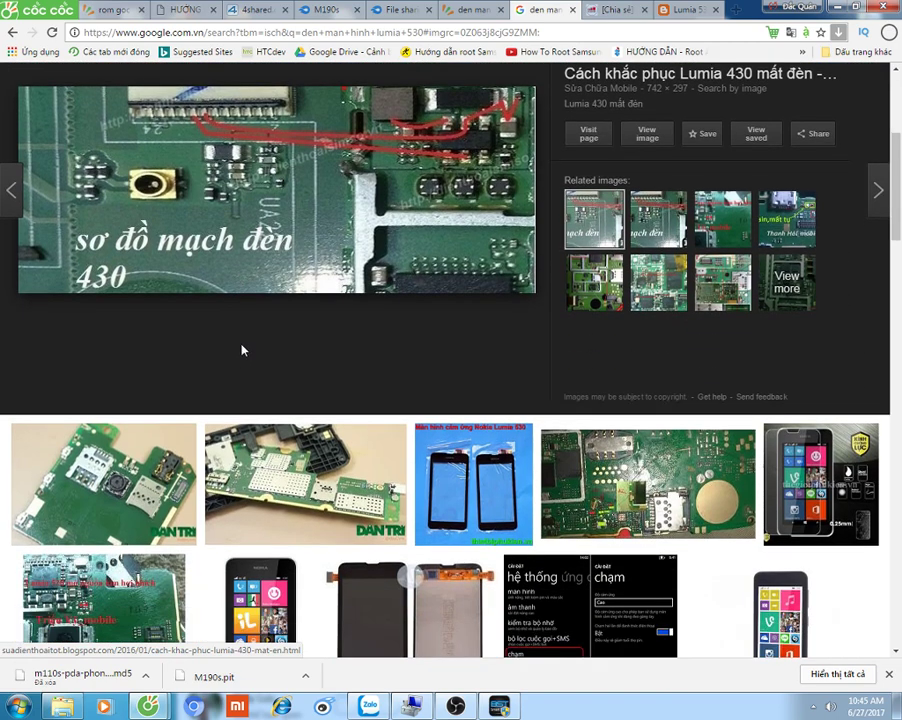
scroll(241, 349, down, 3)
scroll(207, 262, up, 5)
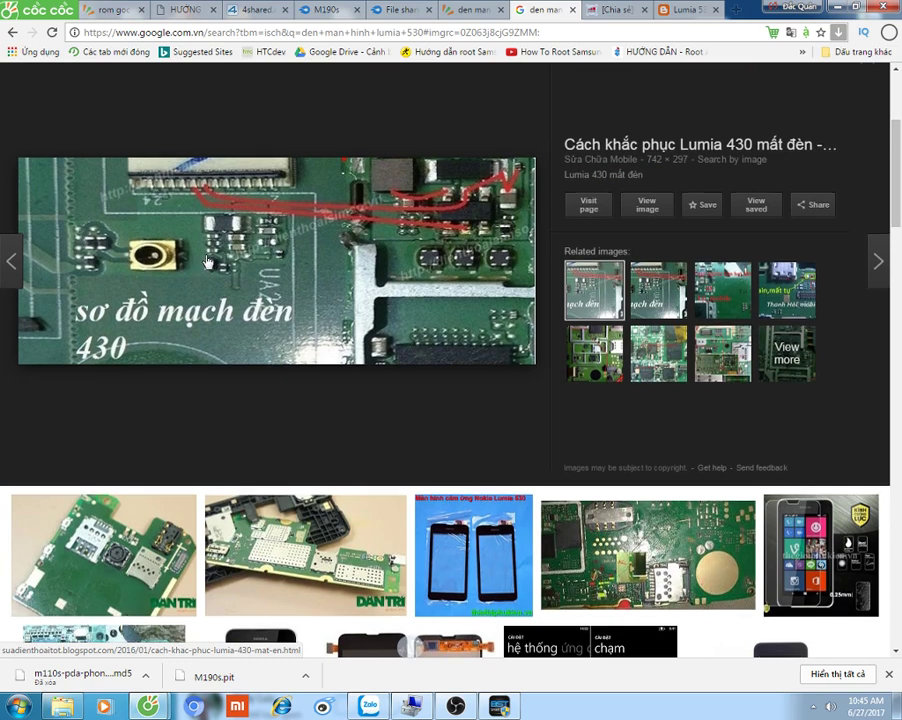
scroll(207, 262, up, 5)
click(130, 175)
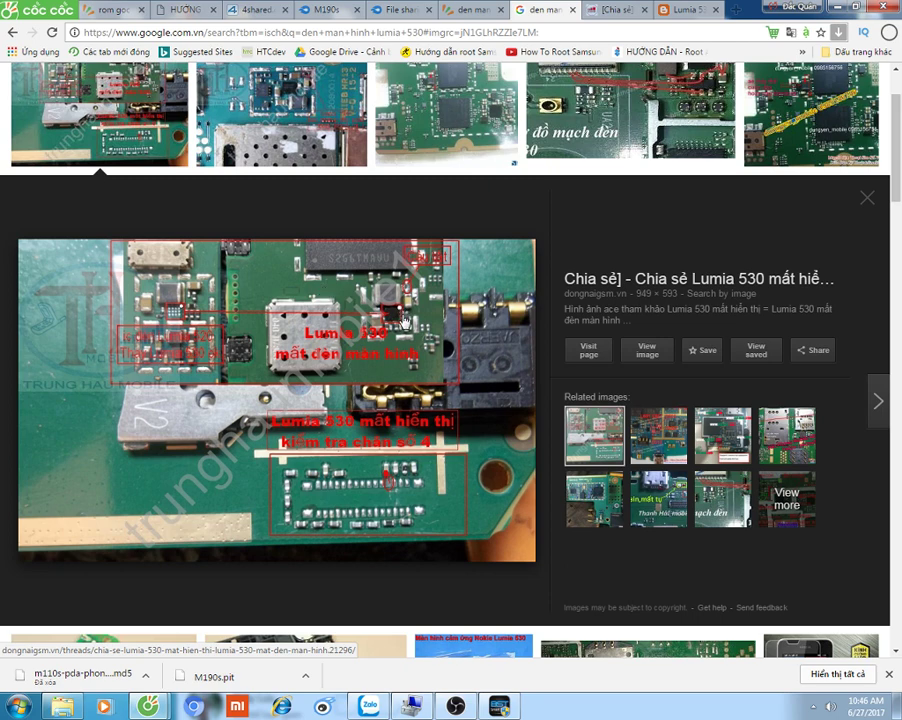
scroll(404, 318, up, 1)
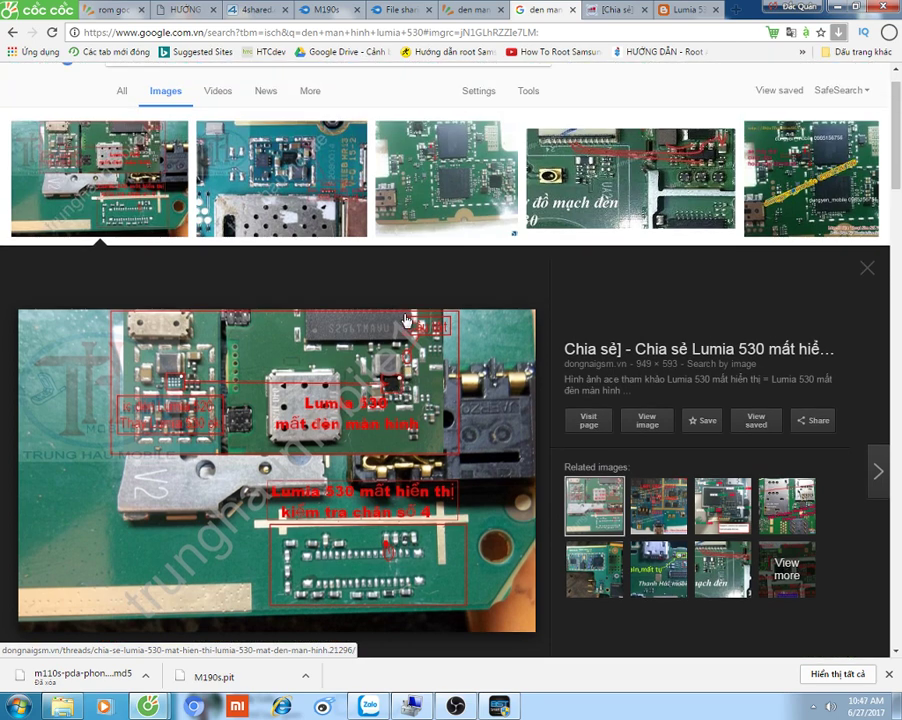
scroll(404, 318, up, 1)
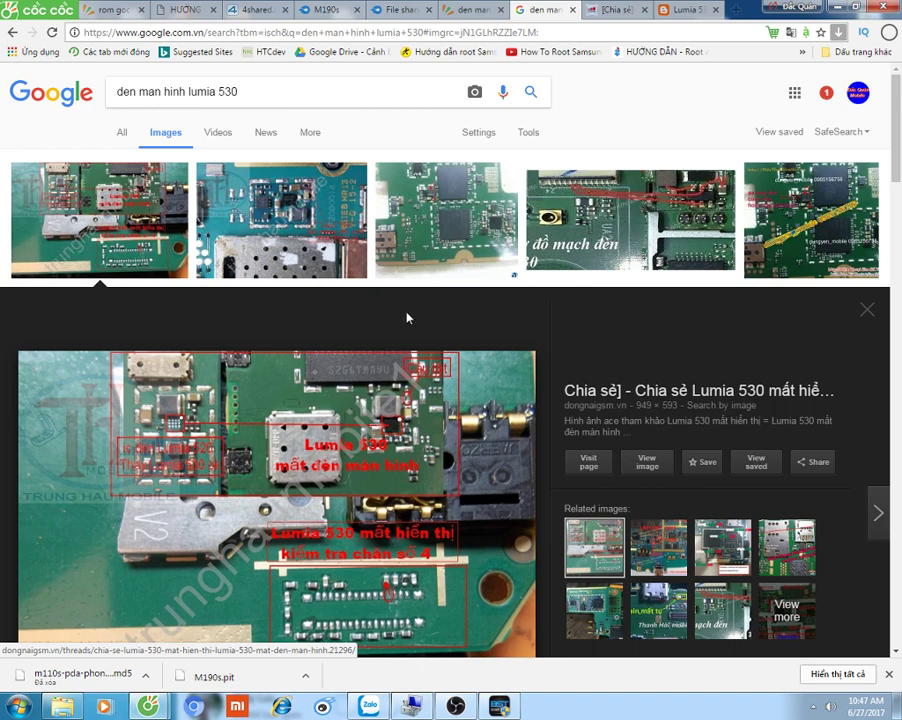
Step: Read the suadt.com thread on the Lumia 530 display fault and go back to the "den man hinh lumia 530" Cốc Cốc search results
click(410, 248)
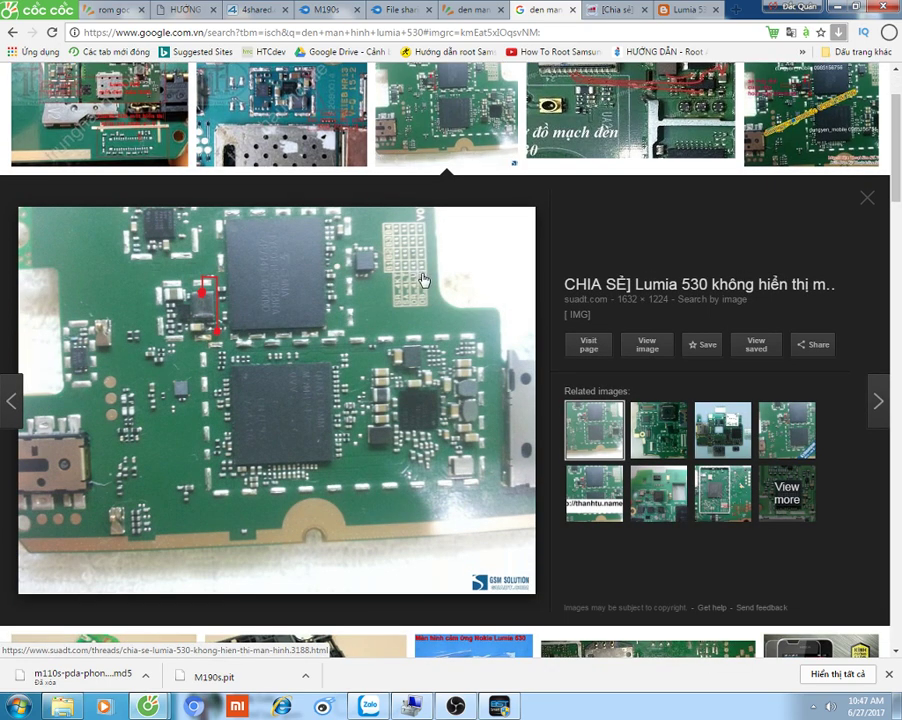
click(673, 287)
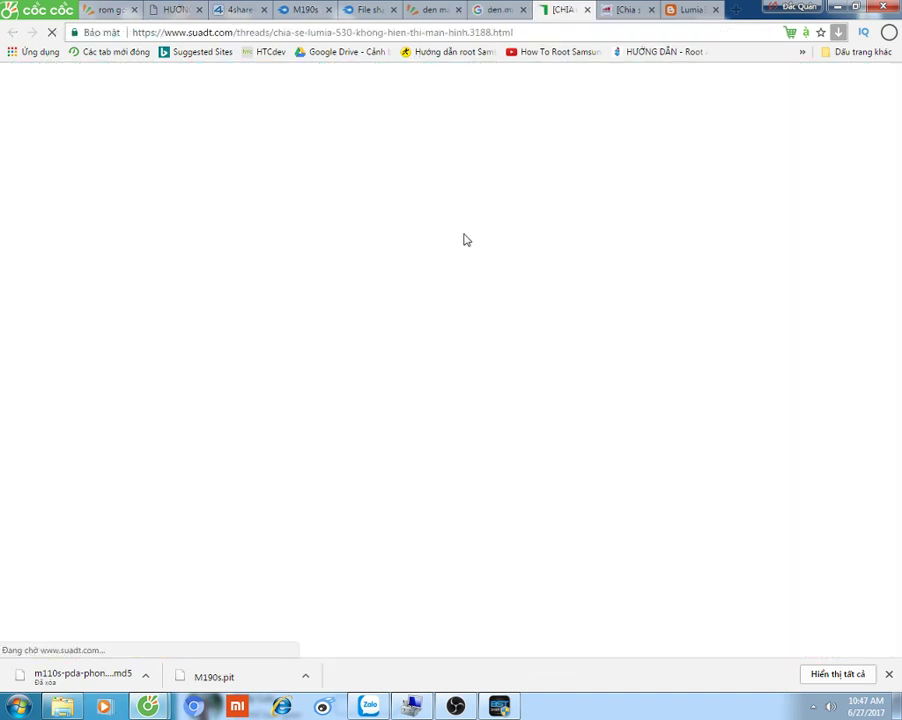
scroll(415, 490, down, 10)
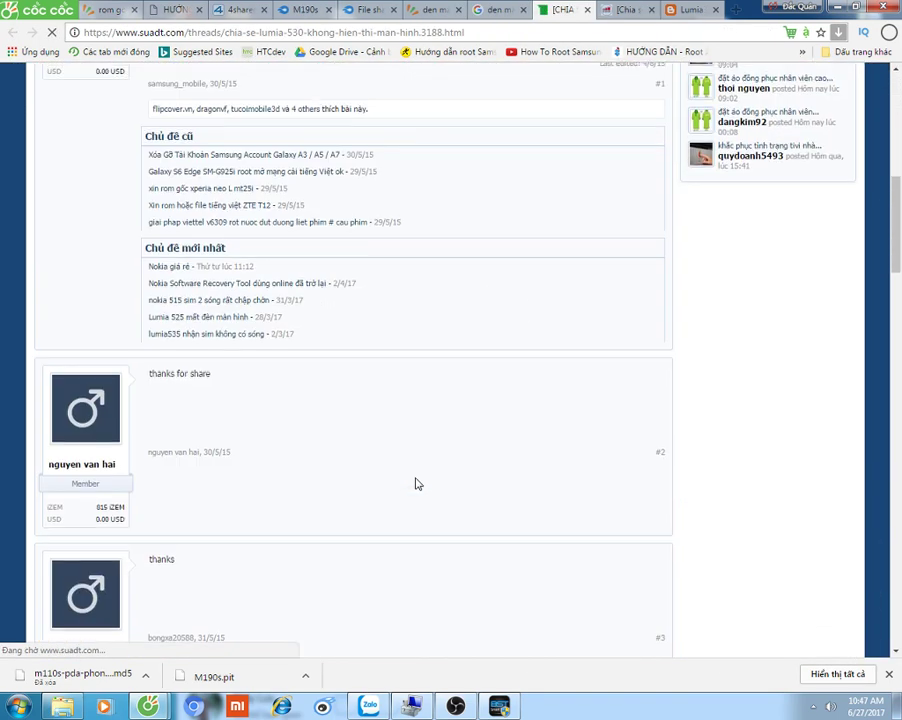
click(518, 9)
click(562, 9)
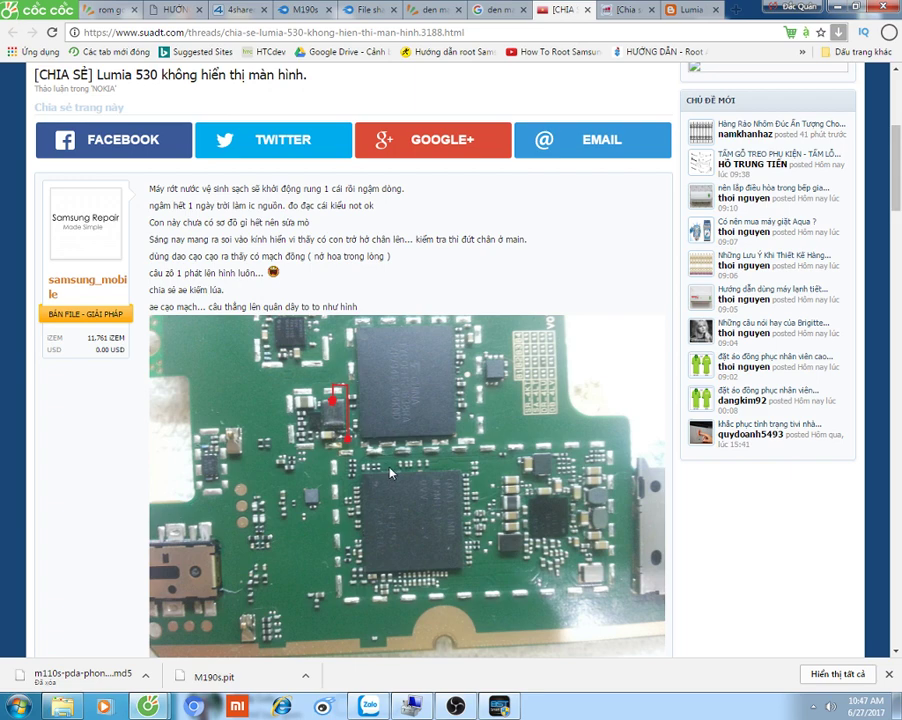
click(407, 7)
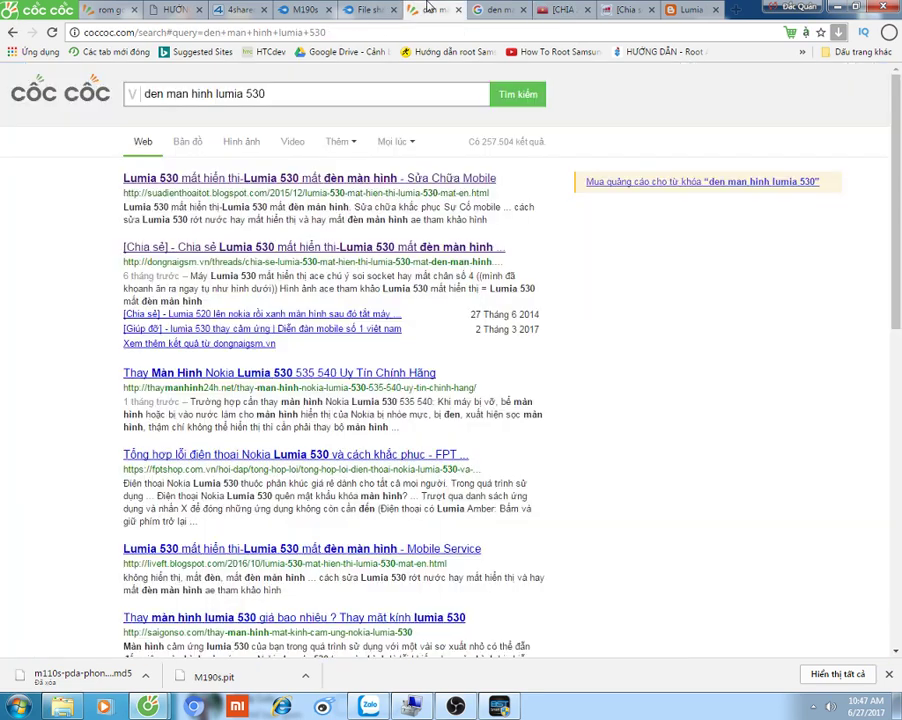
Step: Open the first Google Images result for the Lumia 530 missing-backlight fault and examine its annotated circuit board picture
click(498, 9)
scroll(280, 262, up, 2)
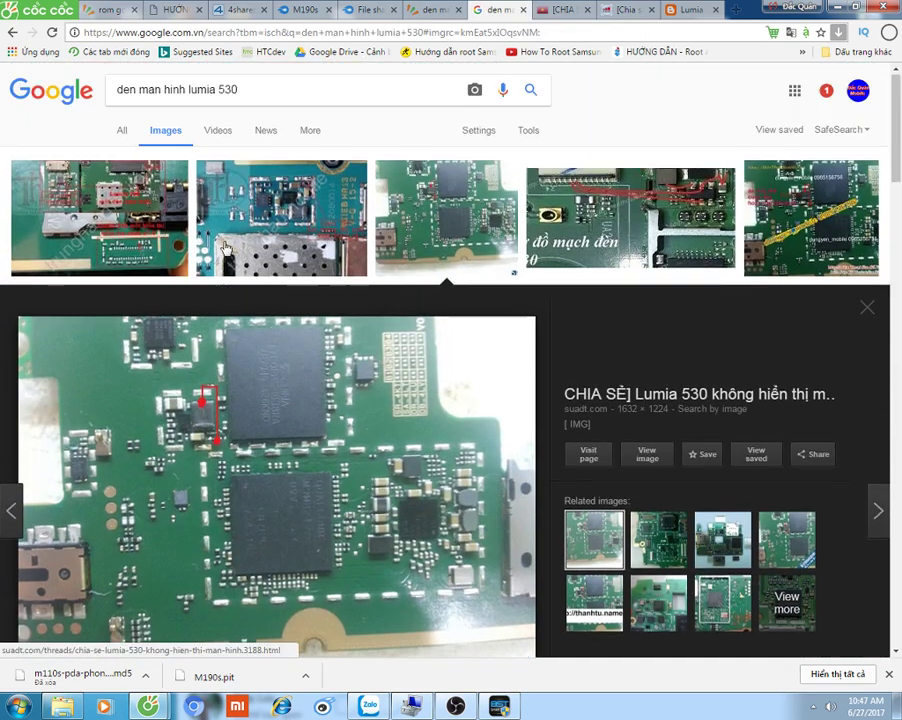
click(102, 190)
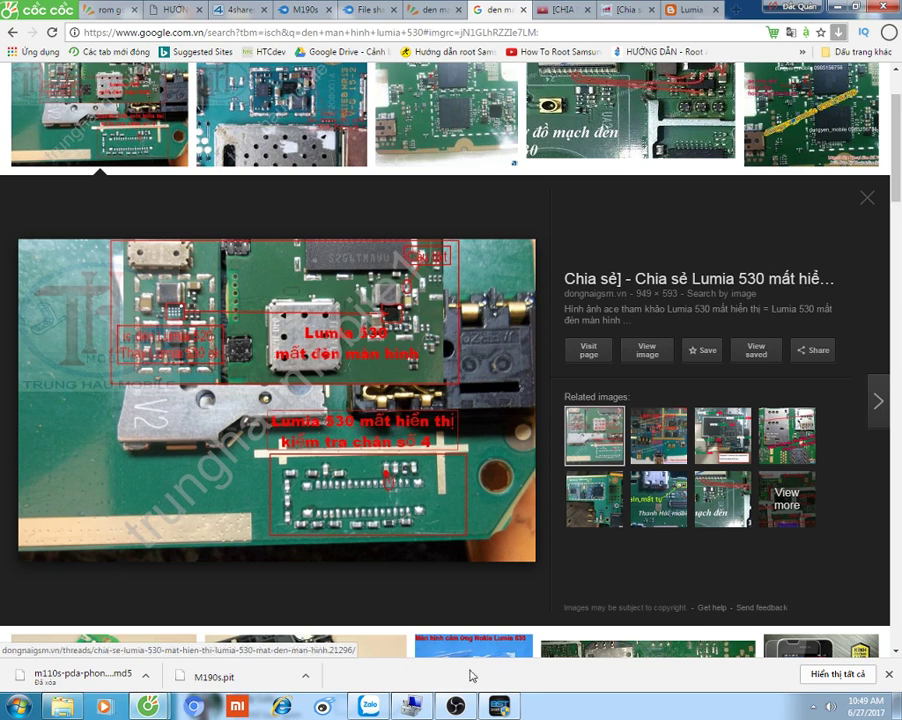
Step: Close Best Smart Tools and the Odin3-v1.85 folder window
right_click(499, 706)
click(497, 670)
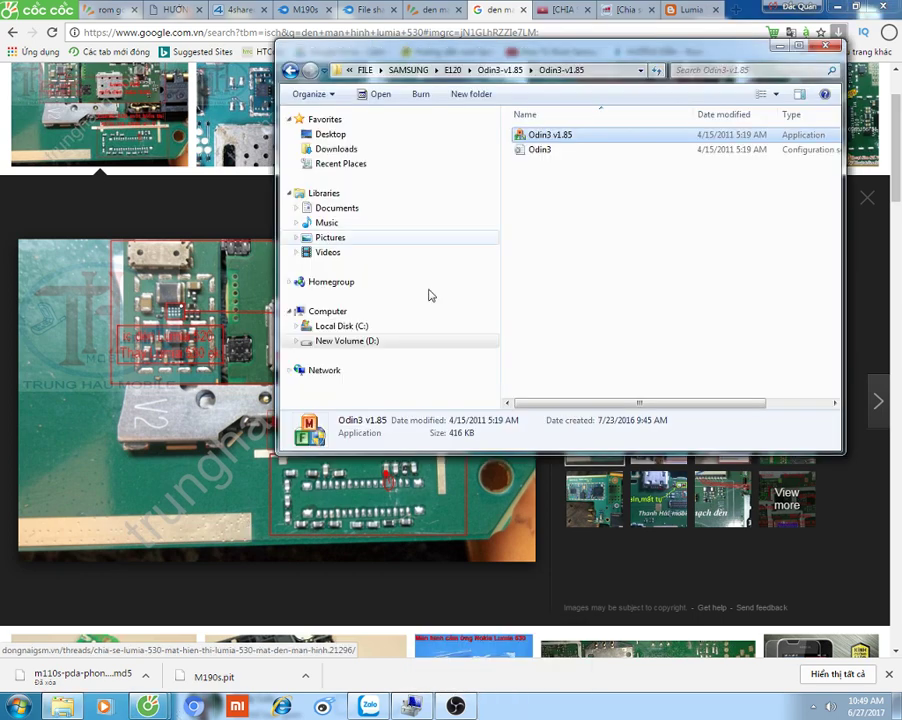
click(829, 47)
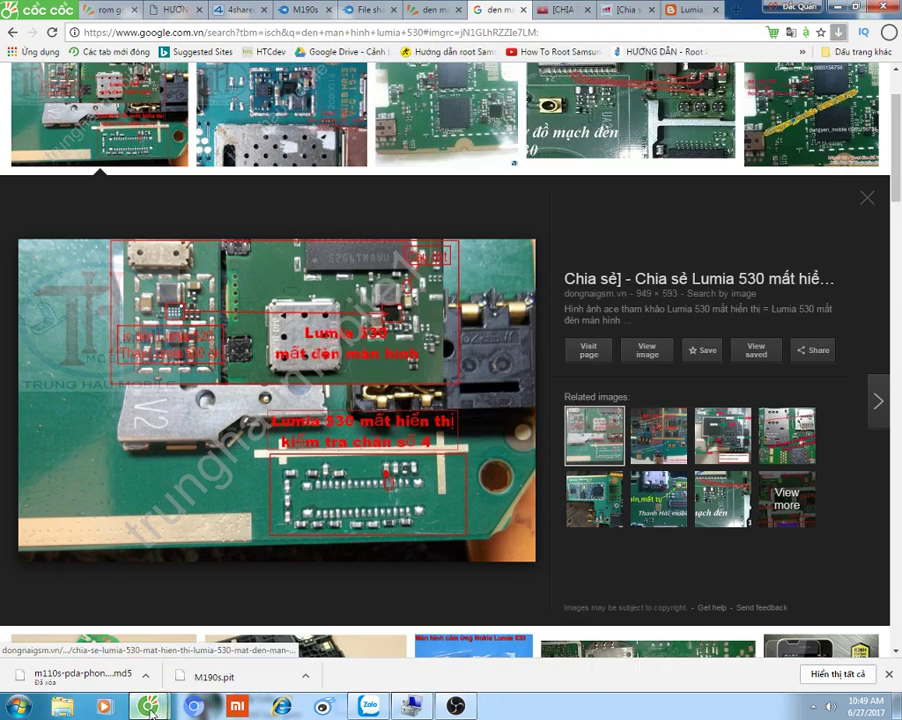
Step: Bring up the browser window with the FPT X508 ROM page, and minimize both browser windows to reach the desktop
mouse_move(155, 709)
click(243, 615)
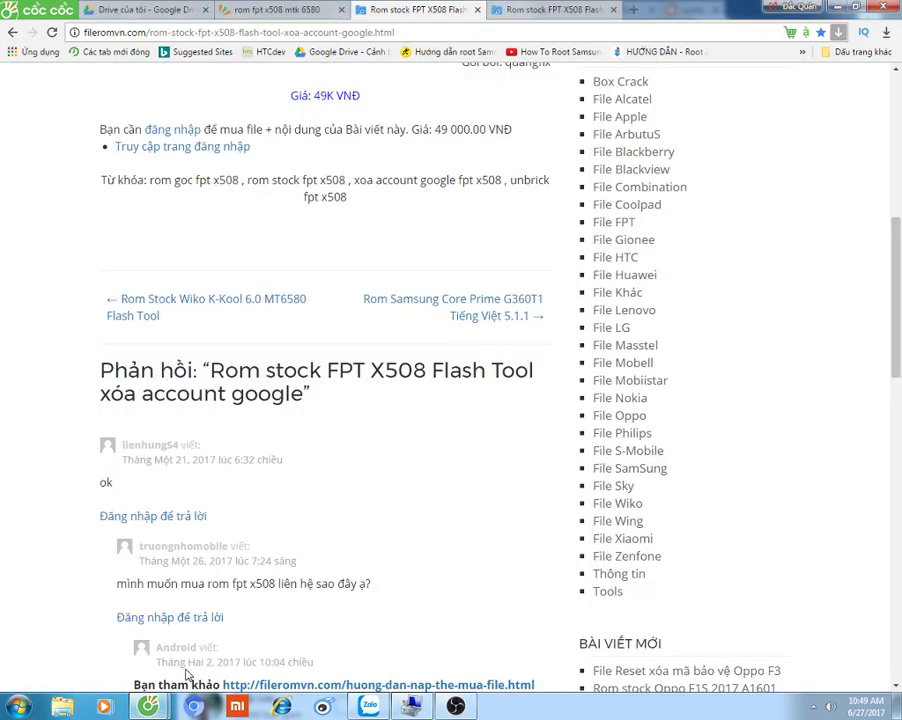
click(836, 8)
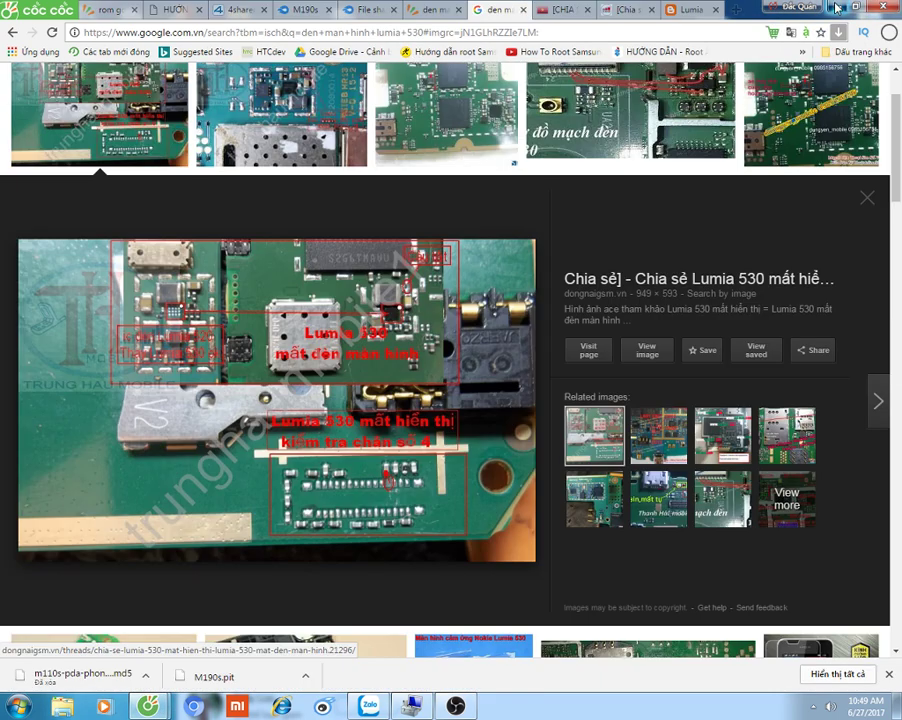
click(836, 8)
Step: Launch QTool from the QTool_Ver_1.40_21_2 folder inside PHANMEM\QTool_Ver_1.40_28_2_2 on drive D
double_click(26, 97)
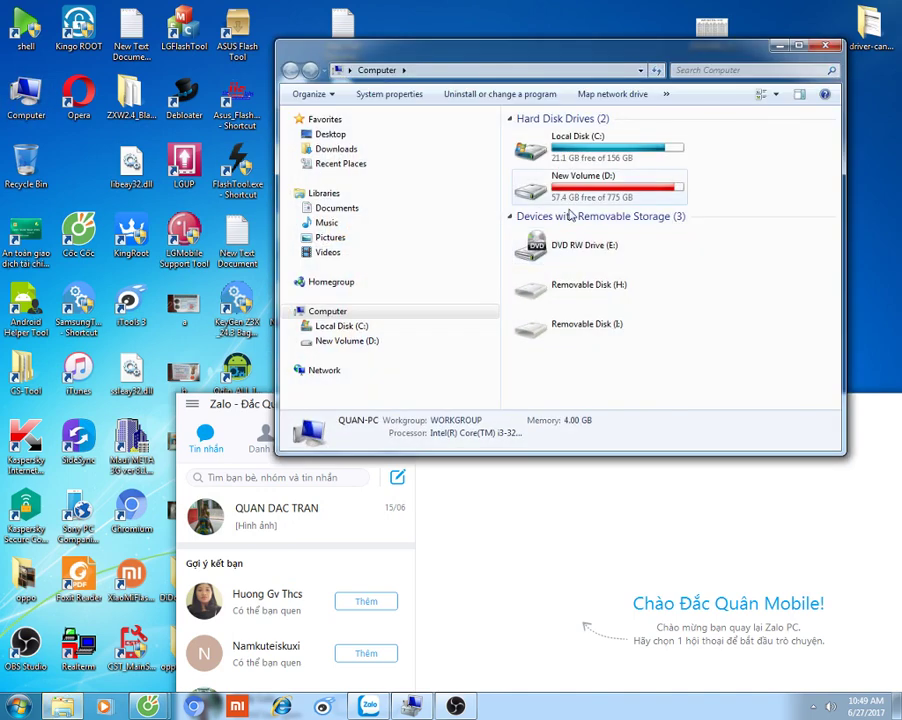
click(573, 187)
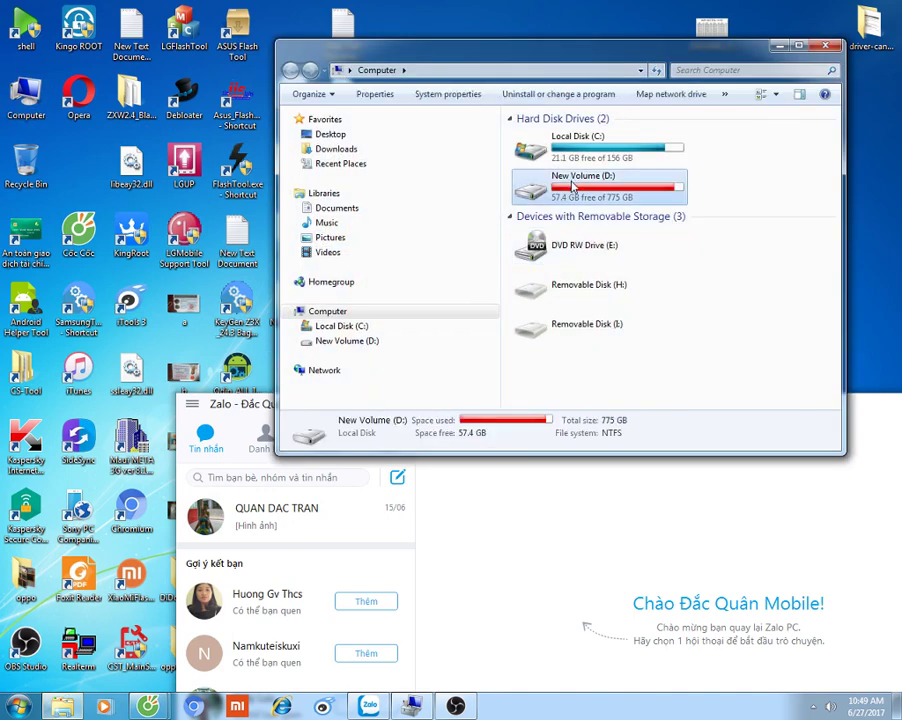
double_click(573, 187)
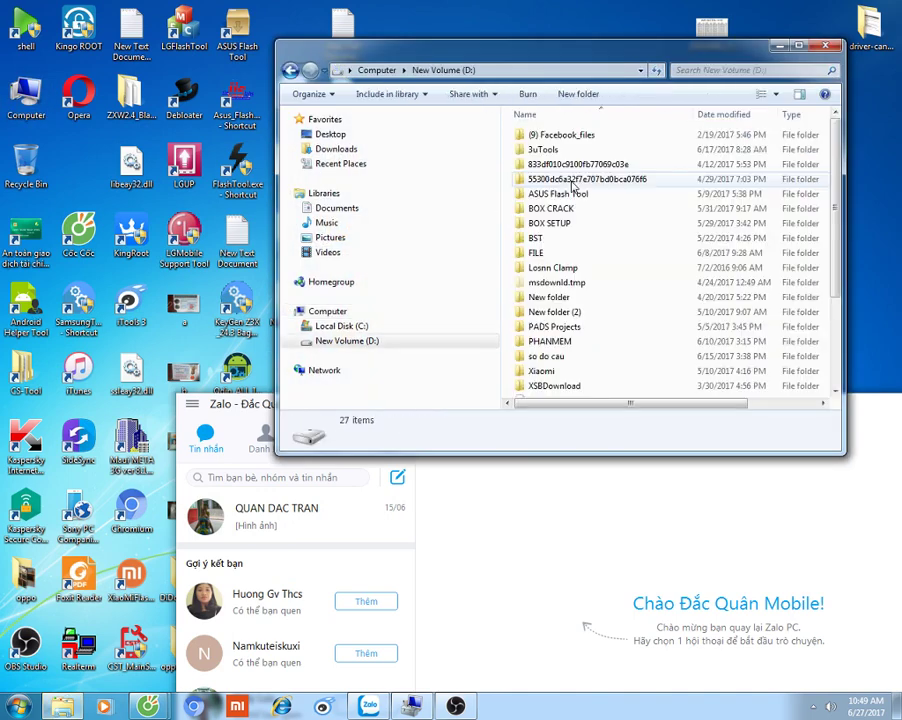
double_click(548, 340)
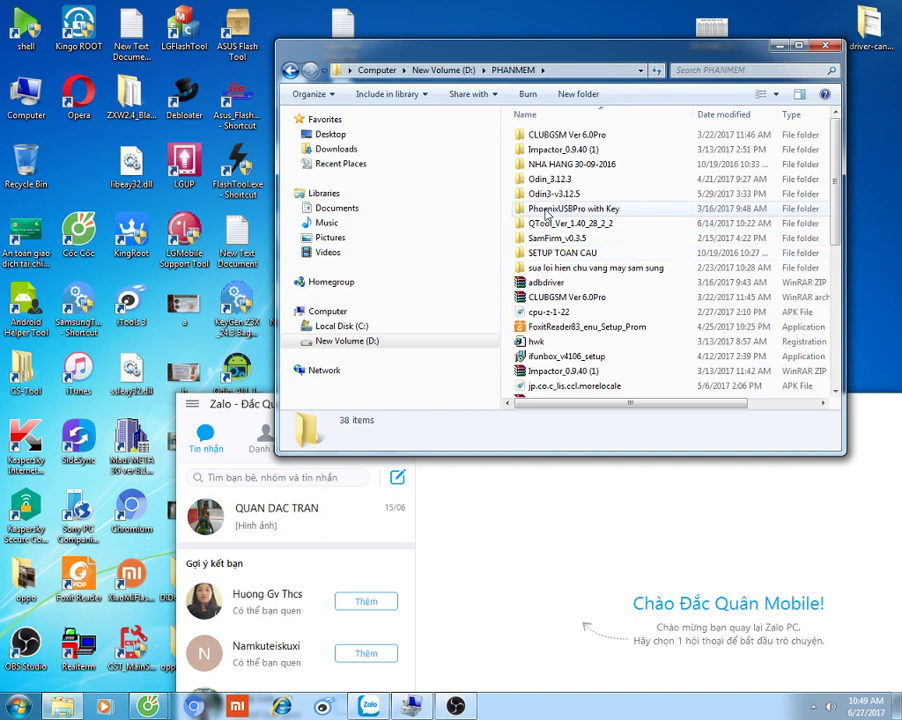
double_click(562, 223)
double_click(560, 149)
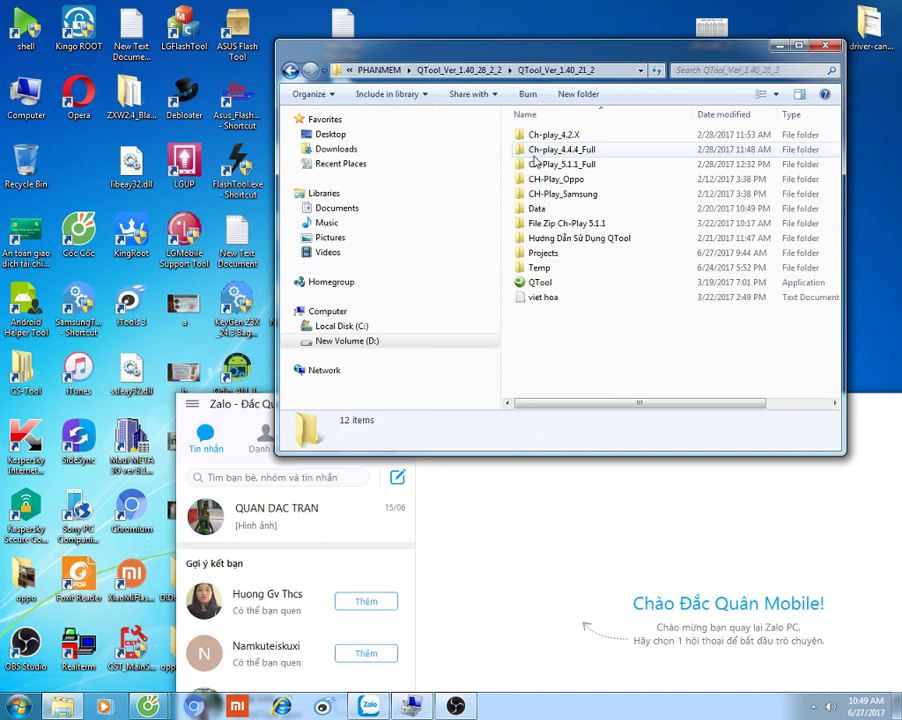
click(539, 283)
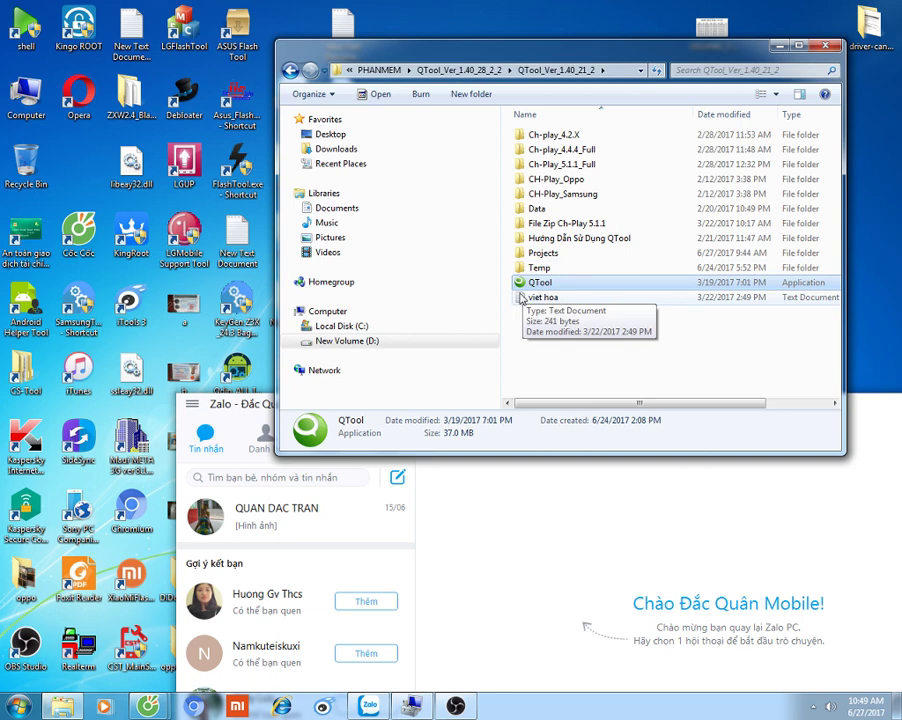
double_click(532, 283)
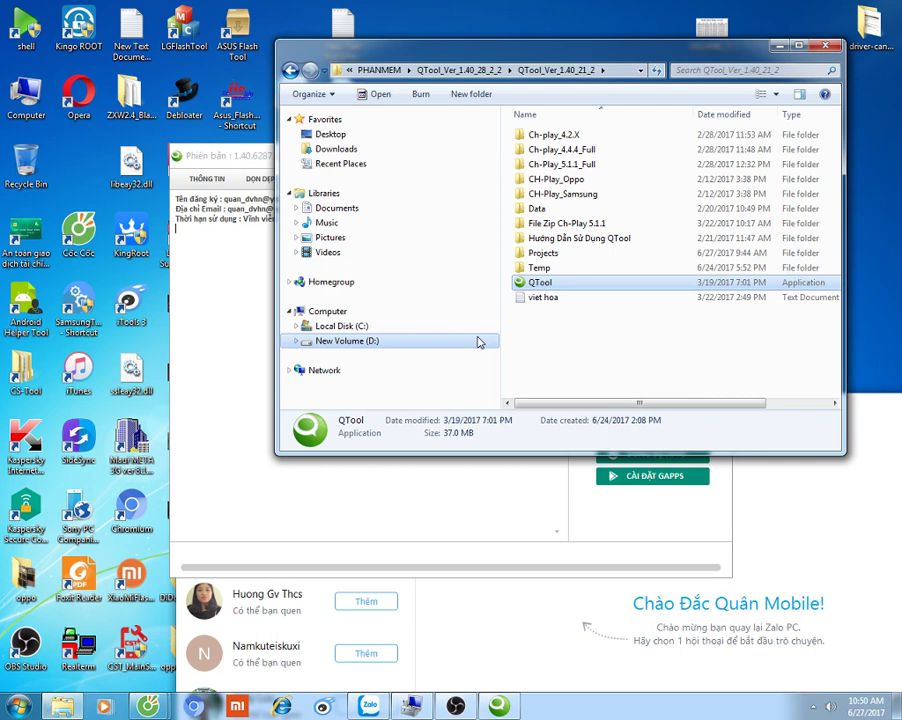
Step: Read the connected phone's information with QTool and switch to OBS Studio
click(200, 180)
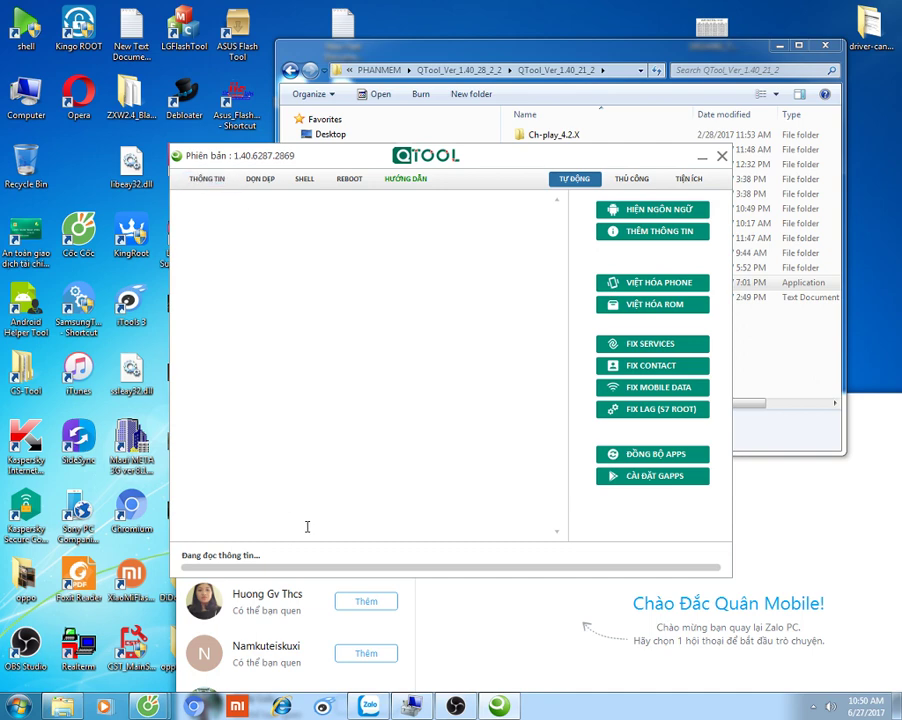
click(455, 706)
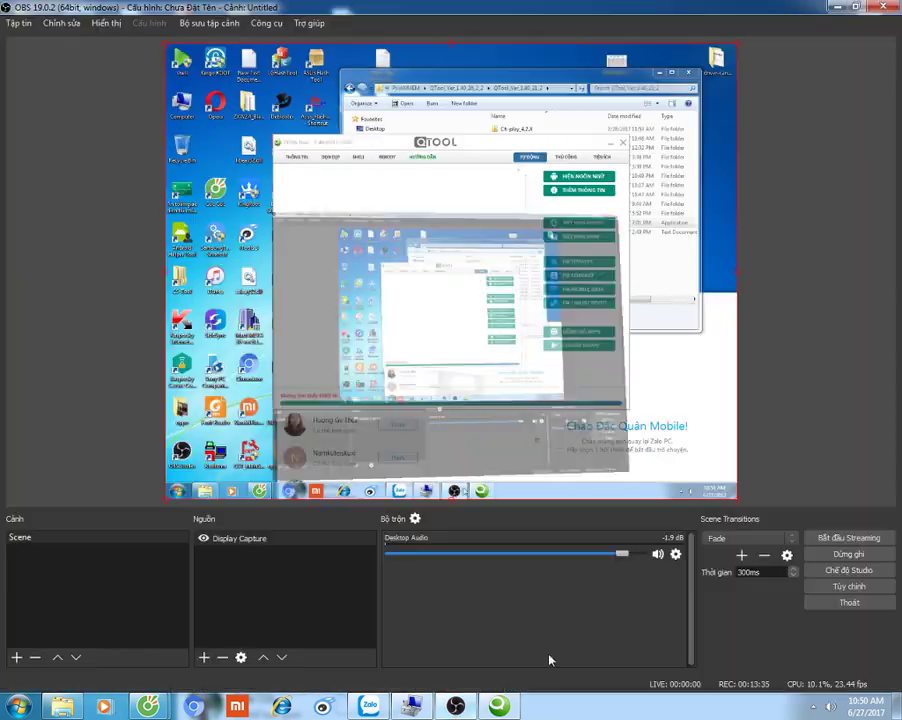